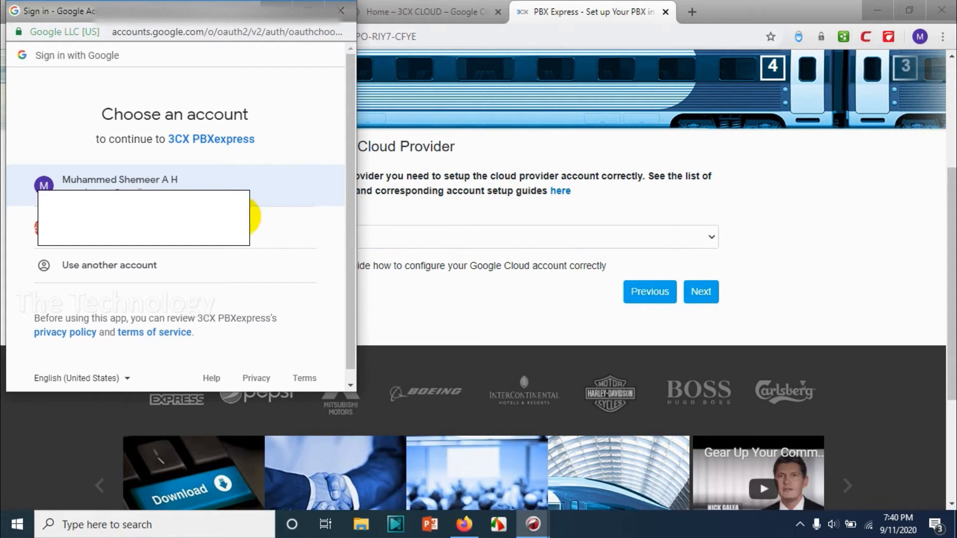
- Choose the second listed Google account and allow 3CX PBXexpress to manage Google Cloud Platform services
click(226, 244)
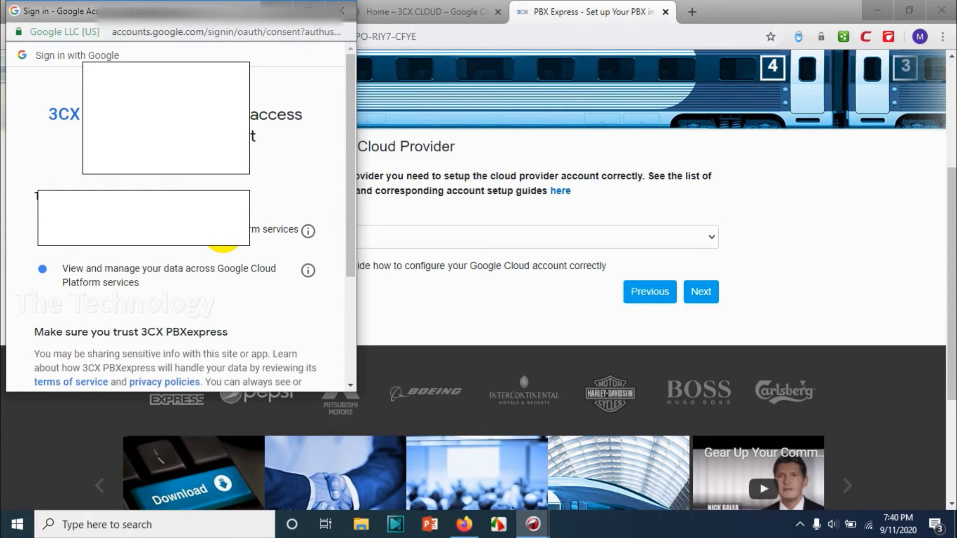
scroll(223, 240, down, 3)
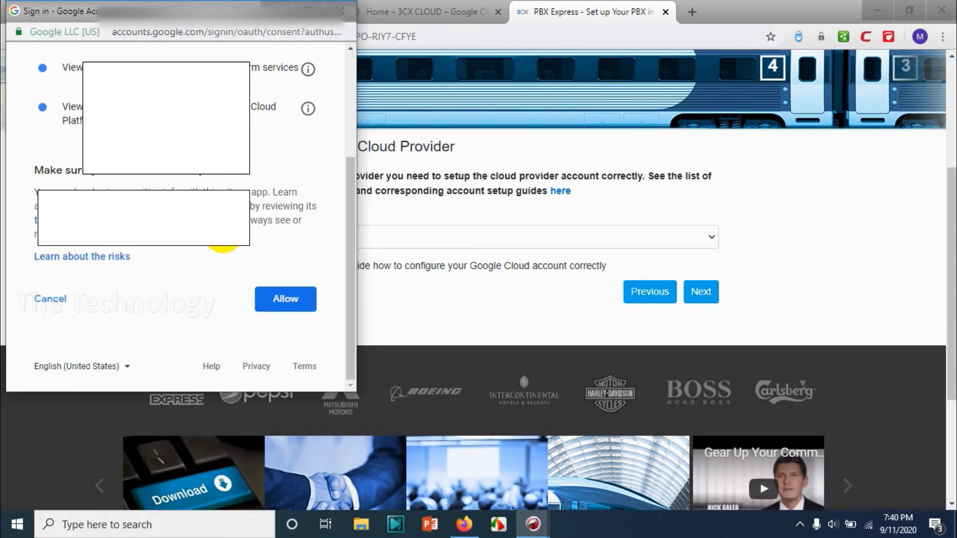
click(294, 301)
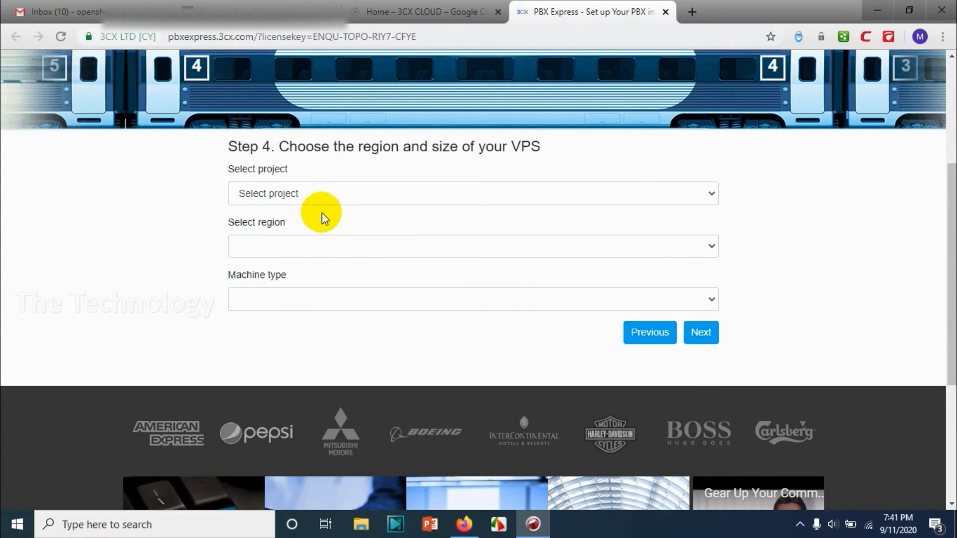
- Select the 3CX CLOUD project for the VPS and open the details of the region loading error
click(330, 196)
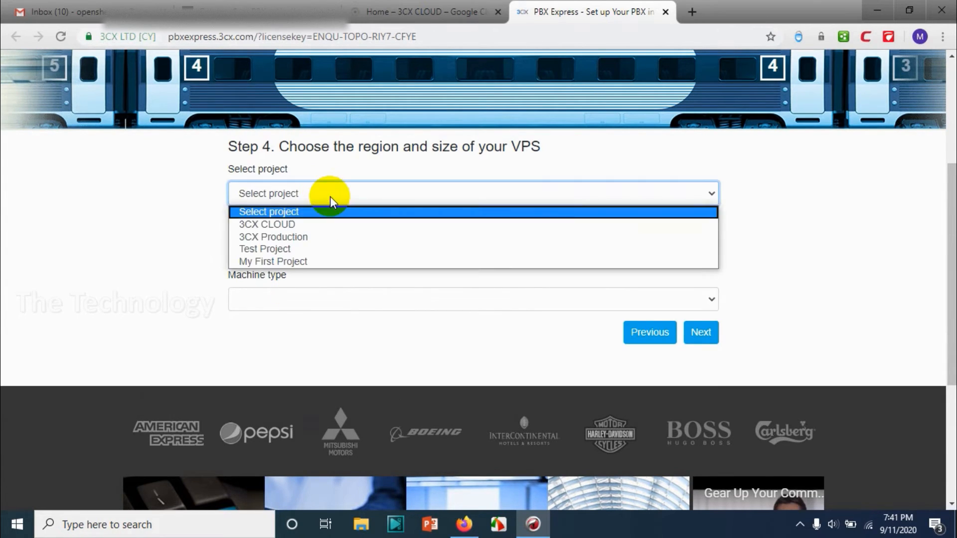
click(299, 225)
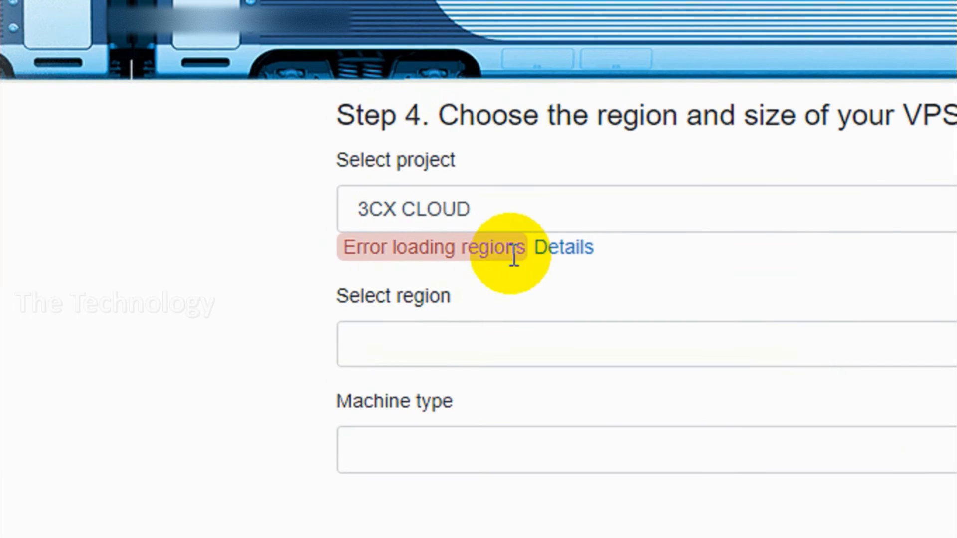
click(547, 257)
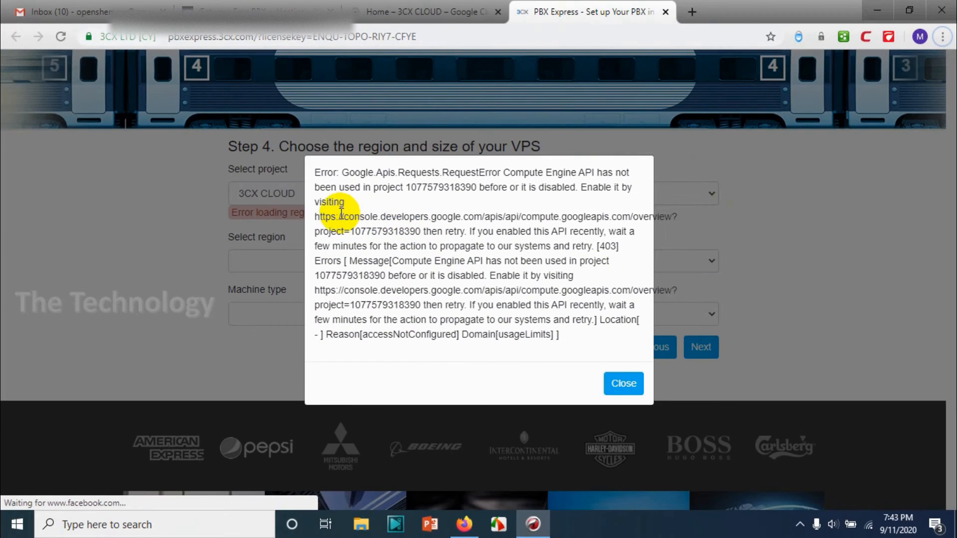
- Follow the Google developer console address for the Compute Engine API given in the error details
drag(454, 255, 558, 289)
drag(366, 235, 414, 230)
right_click(412, 230)
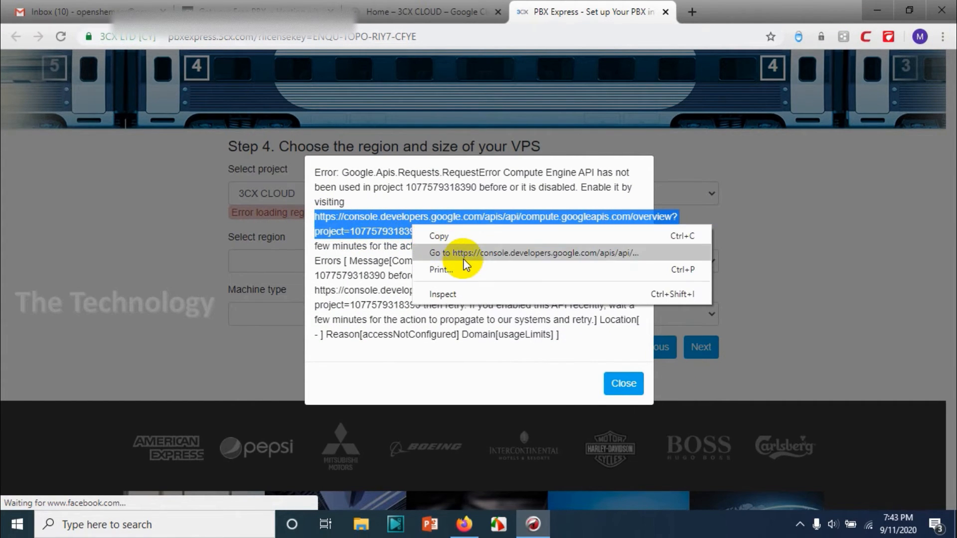
click(462, 258)
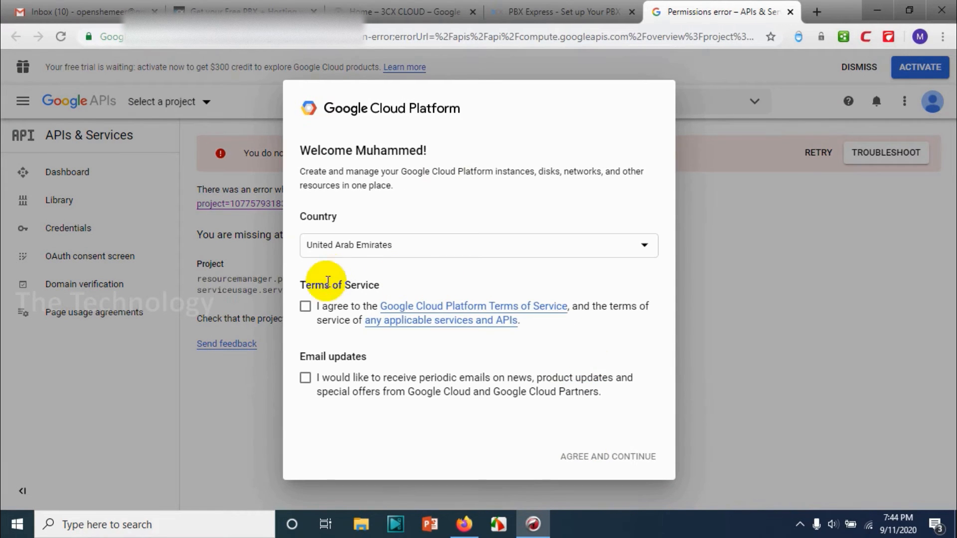
- Agree to the Google Cloud Platform Terms of Service, opt in to email updates and continue
click(306, 307)
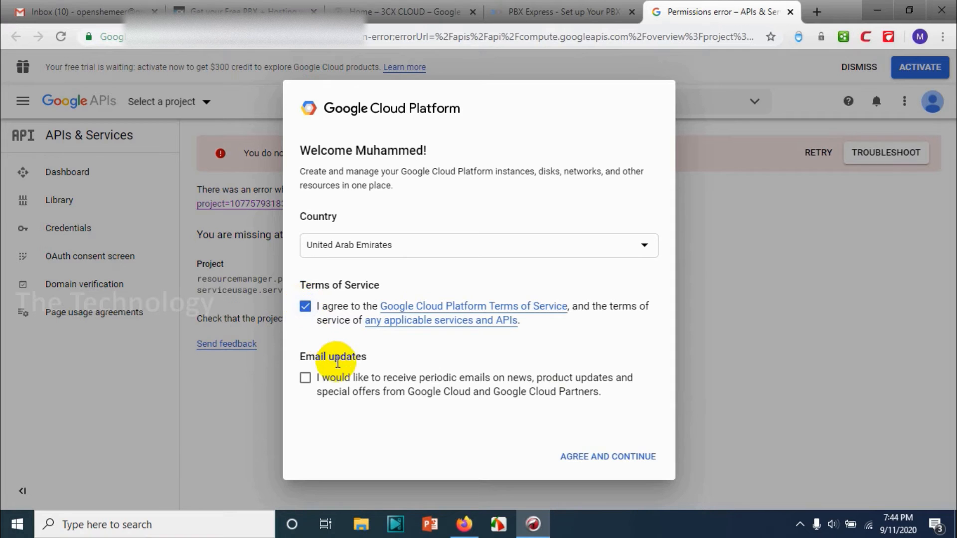
click(324, 378)
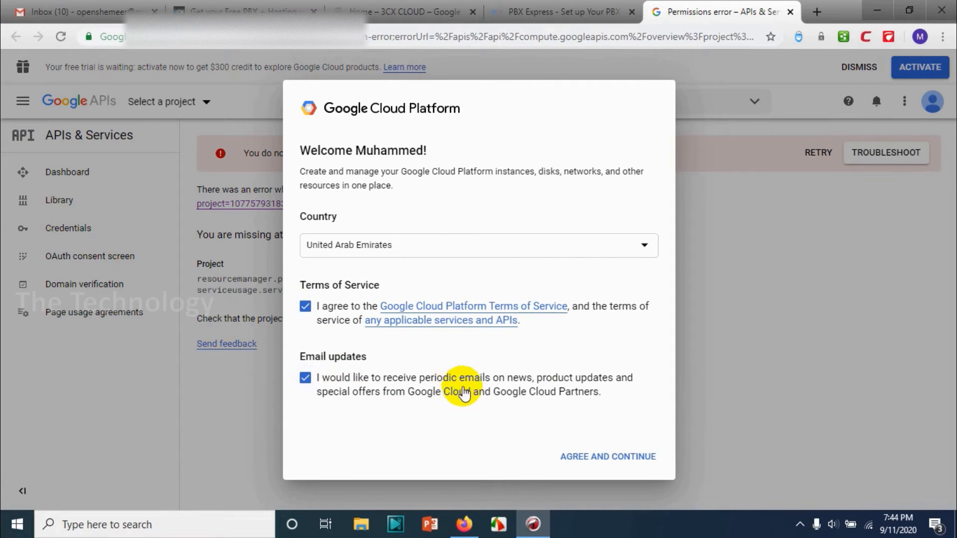
click(630, 458)
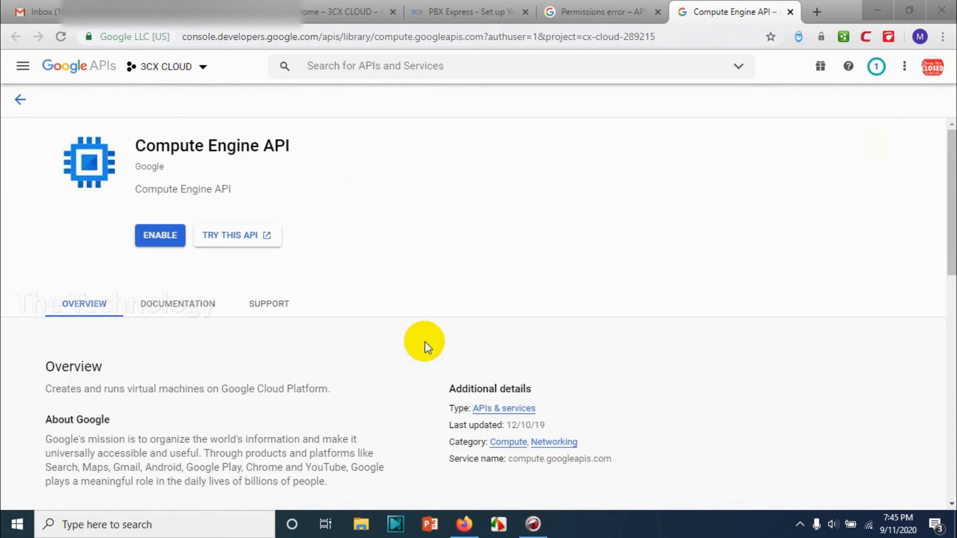
- Enable the Compute Engine API for the 3CX CLOUD project
scroll(342, 313, down, 4)
scroll(341, 313, up, 3)
scroll(342, 313, up, 1)
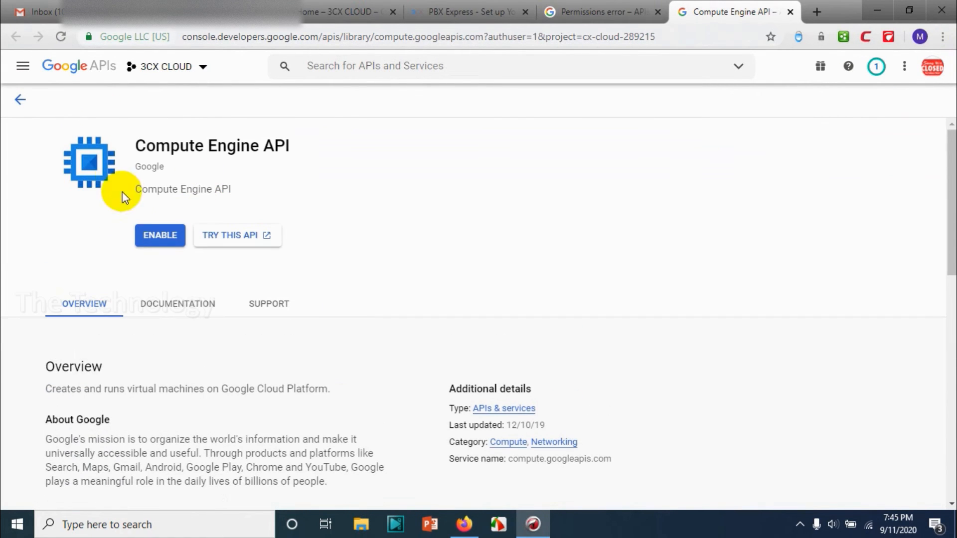
click(160, 238)
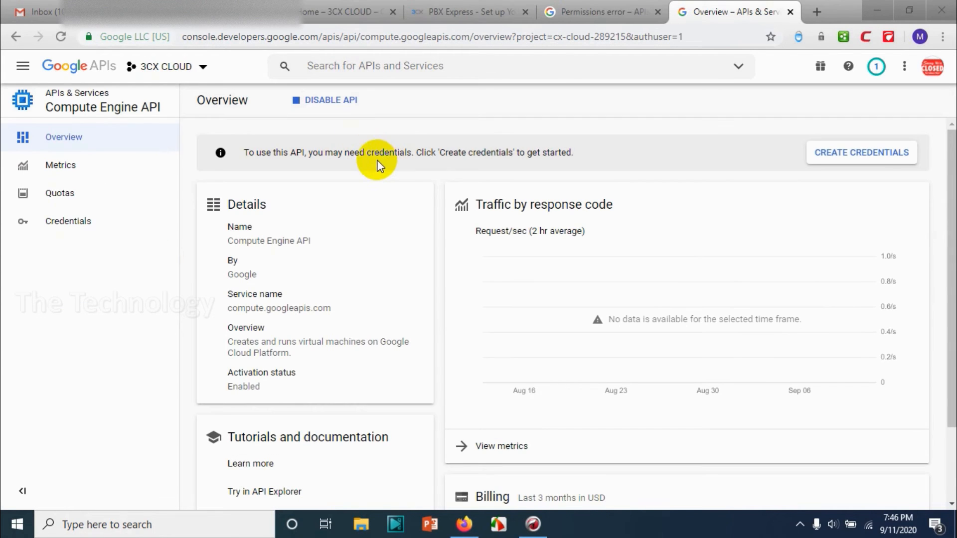
click(896, 155)
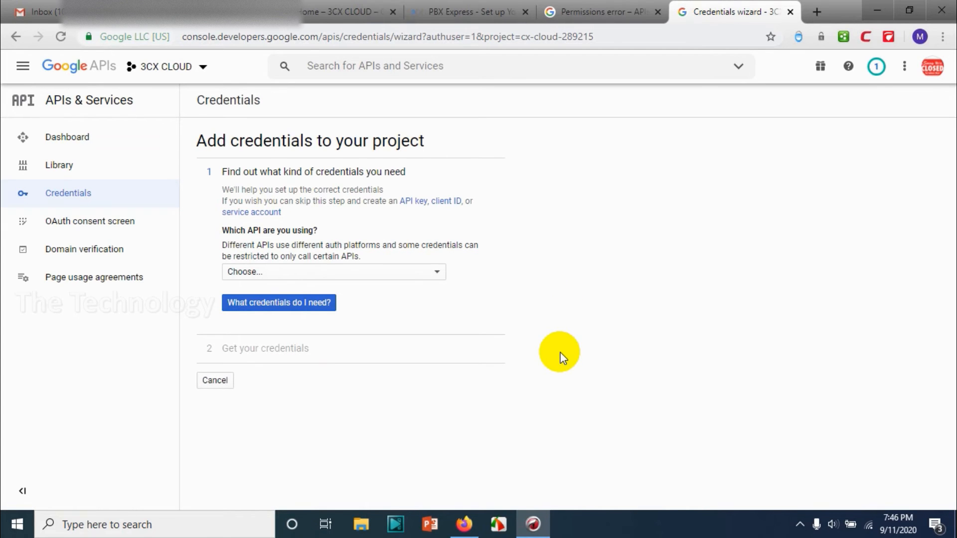
click(355, 272)
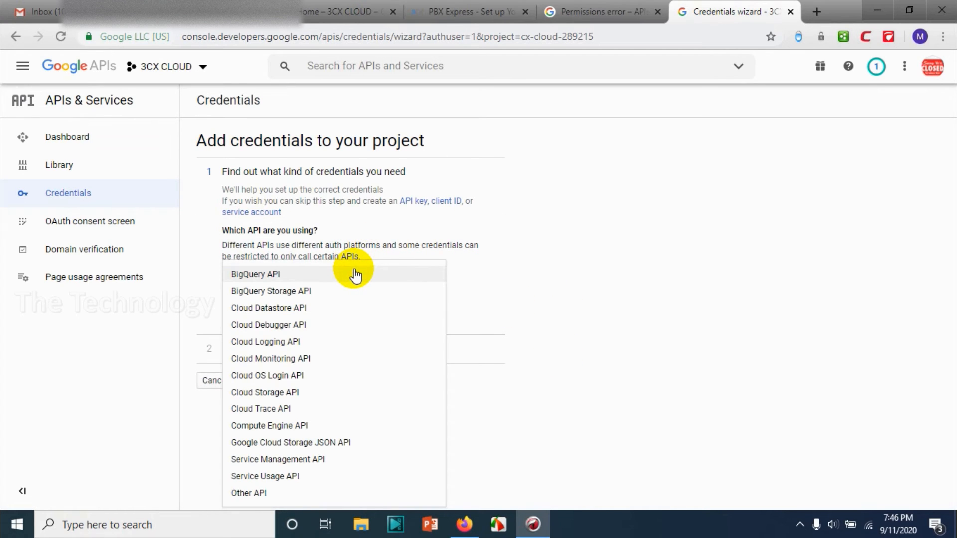
click(375, 218)
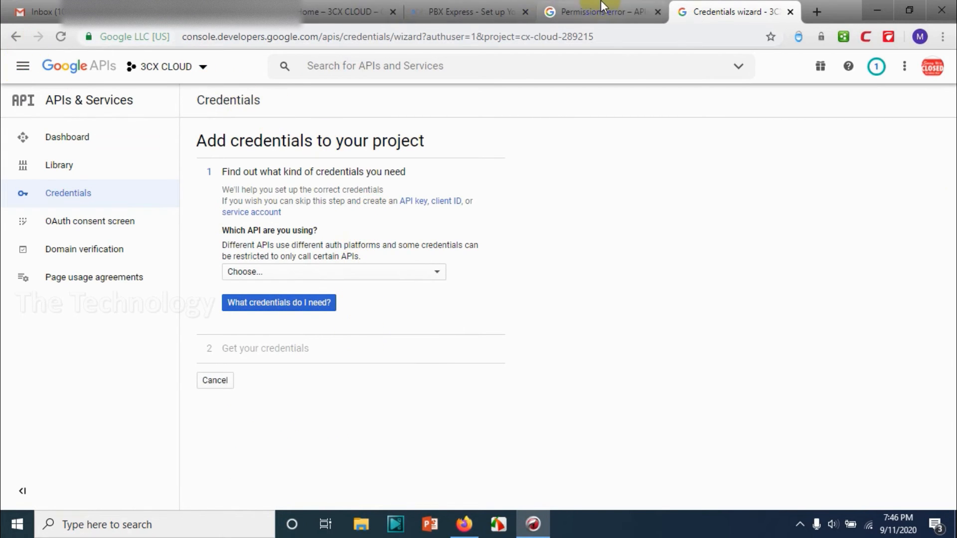
click(16, 36)
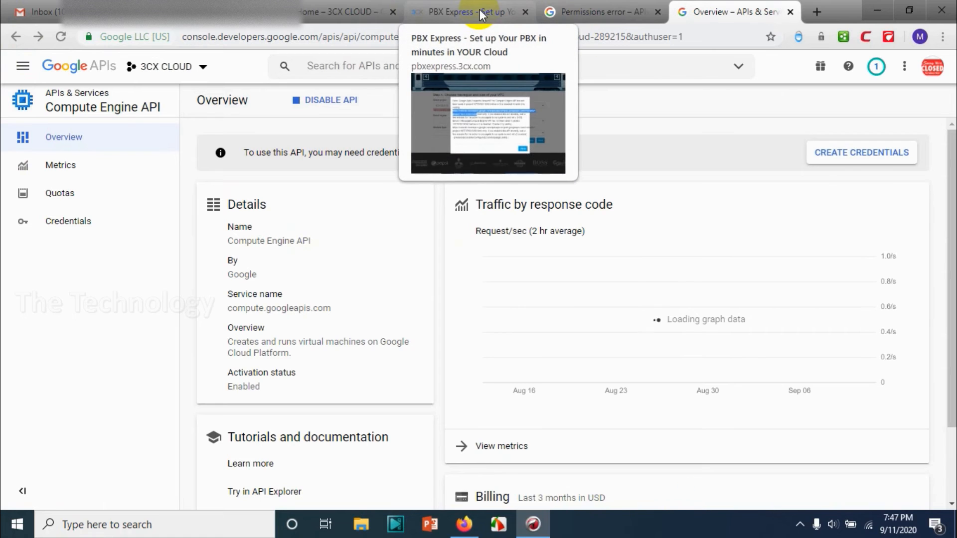
- Return to PBX Express, close the error details and reload the regions by switching to 3CX Production and back to 3CX CLOUD
click(479, 11)
click(618, 382)
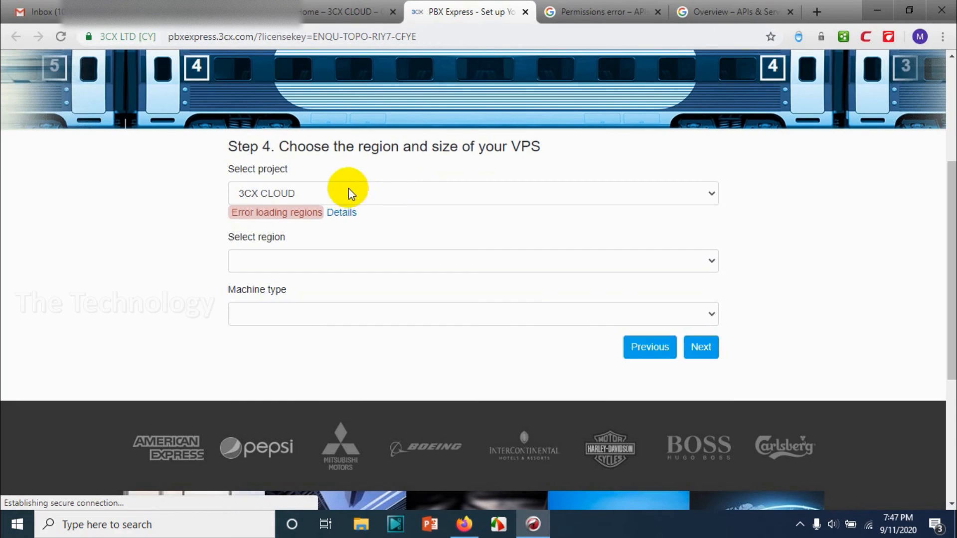
click(349, 193)
click(339, 238)
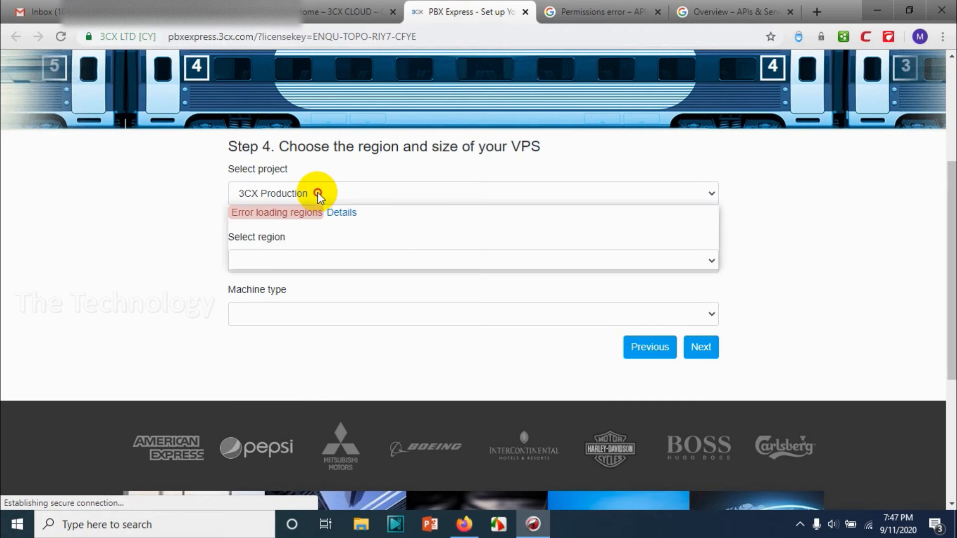
click(318, 193)
click(315, 223)
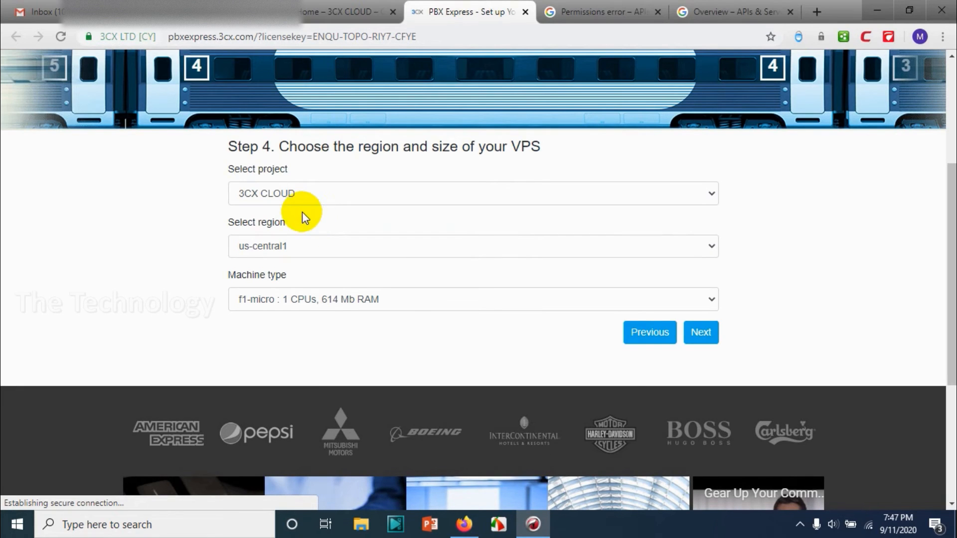
- Choose the f1-micro machine type with 1 CPU and 614 Mb RAM and proceed with the VPS setup
click(305, 313)
scroll(312, 150, down, 1)
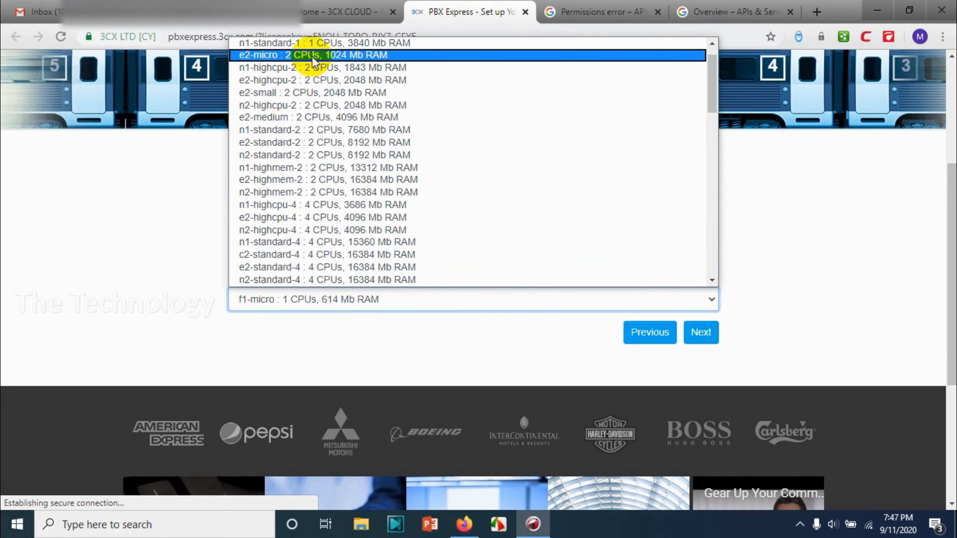
scroll(337, 127, up, 1)
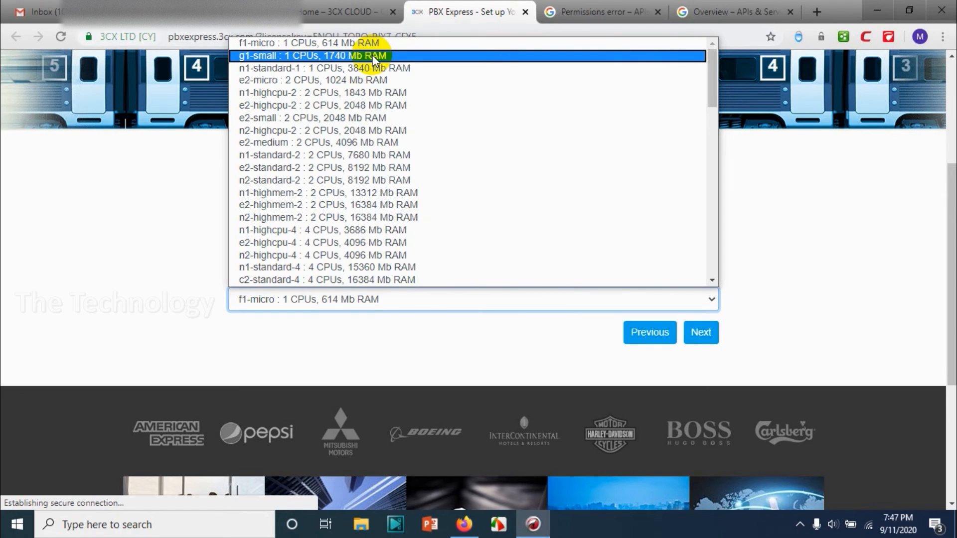
click(376, 43)
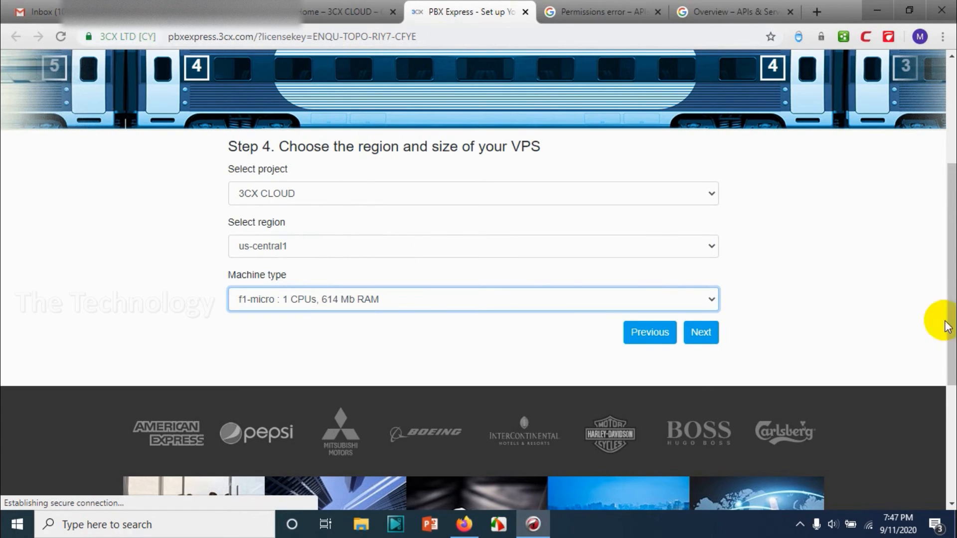
click(701, 332)
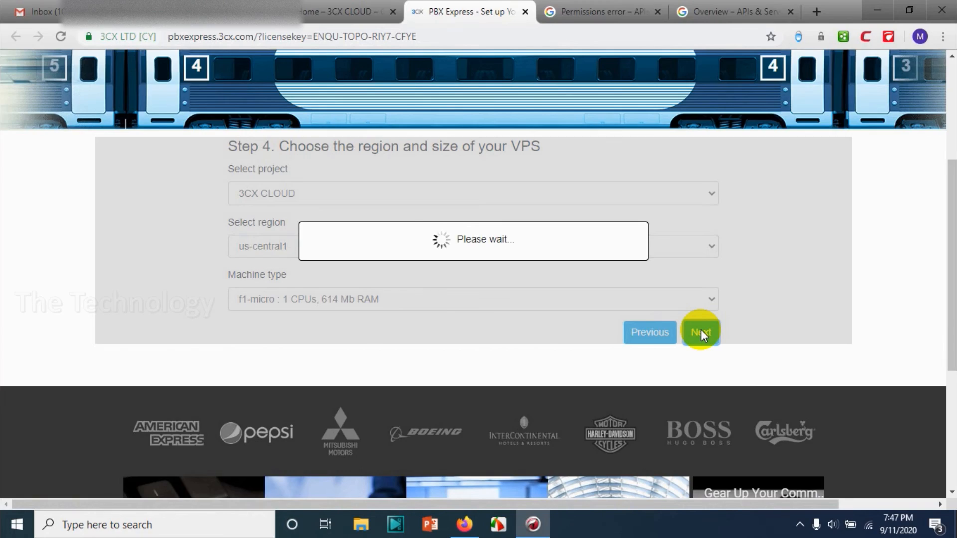
- Skim the 3CX license agreement, accept it and start the installation
scroll(636, 265, down, 10)
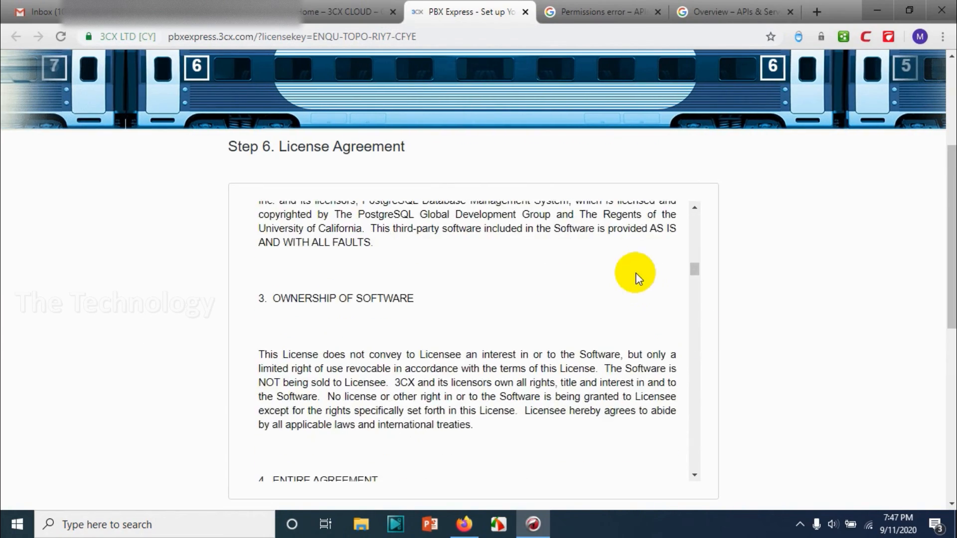
scroll(636, 279, down, 15)
scroll(690, 263, up, 2)
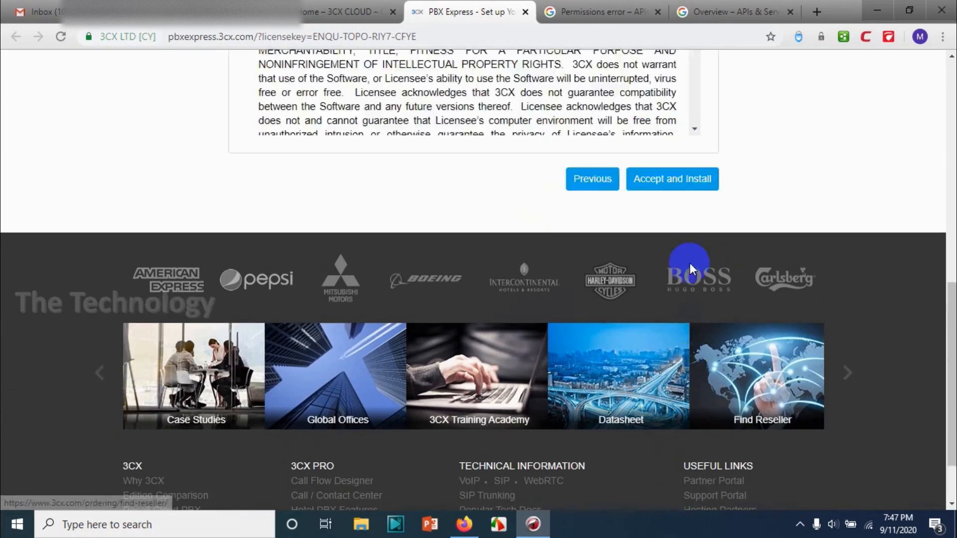
scroll(690, 266, up, 5)
scroll(690, 267, down, 5)
scroll(751, 412, down, 6)
click(713, 98)
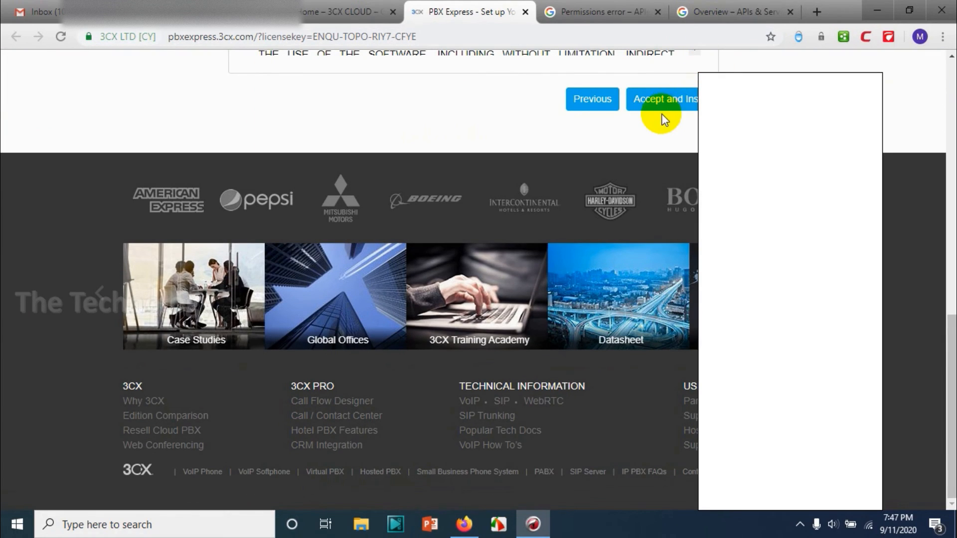
click(663, 105)
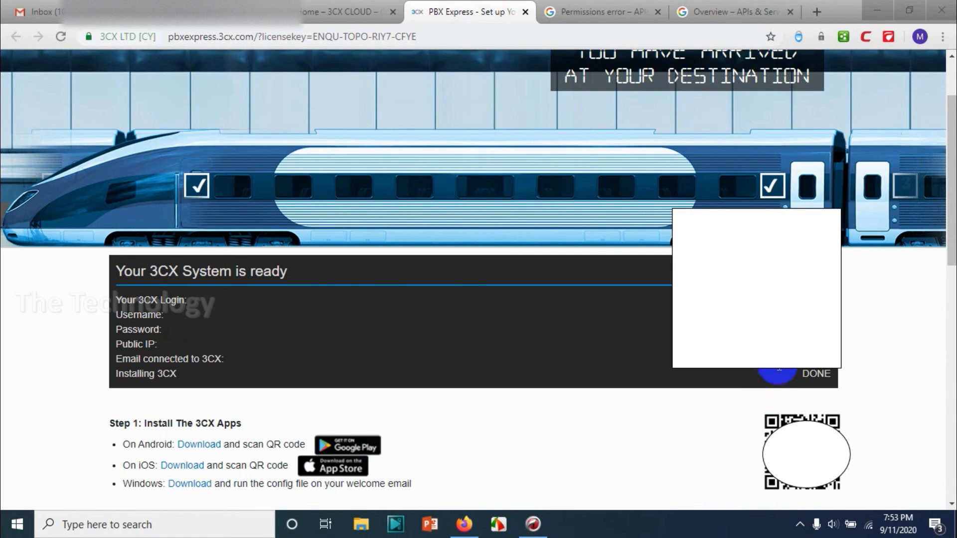
- Open the new 3CX system's login link in a separate tab and copy its password from the system details
right_click(755, 302)
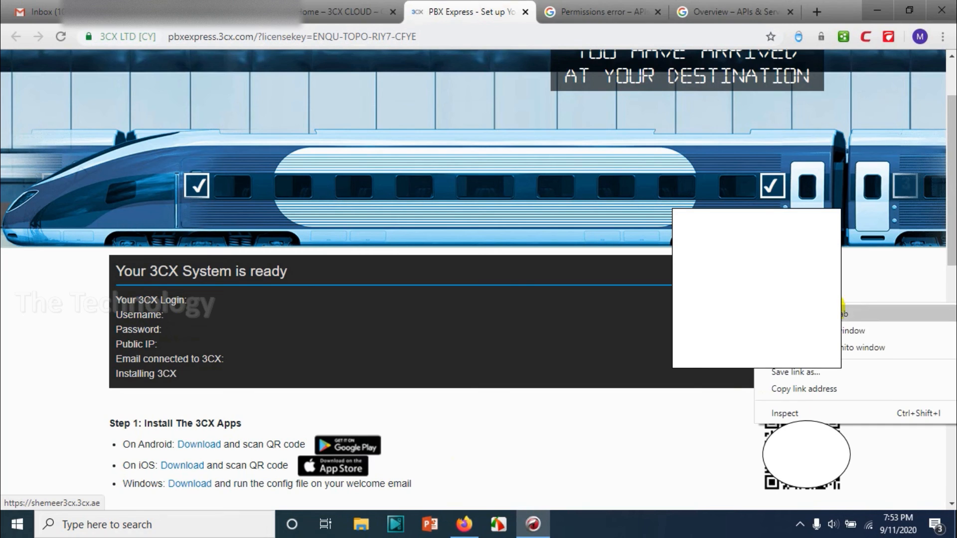
click(849, 318)
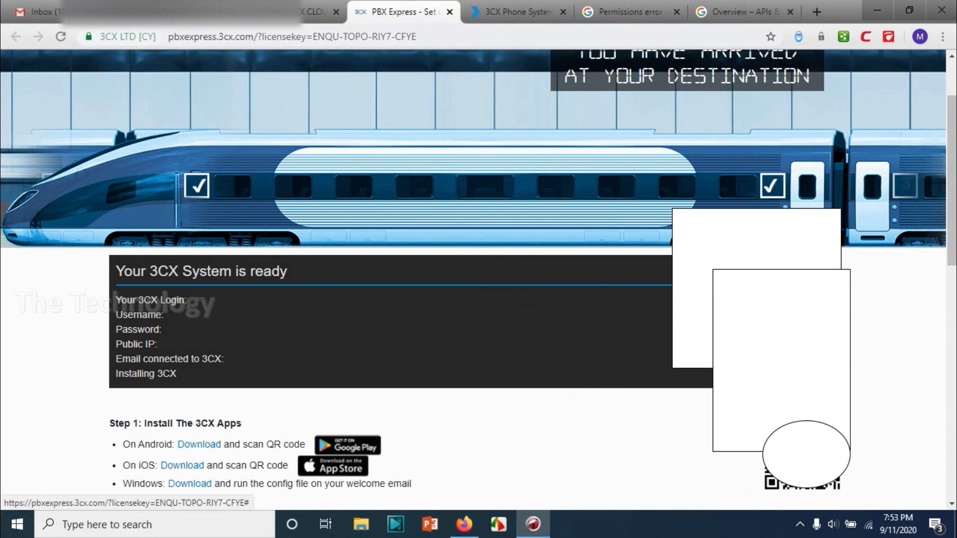
click(829, 331)
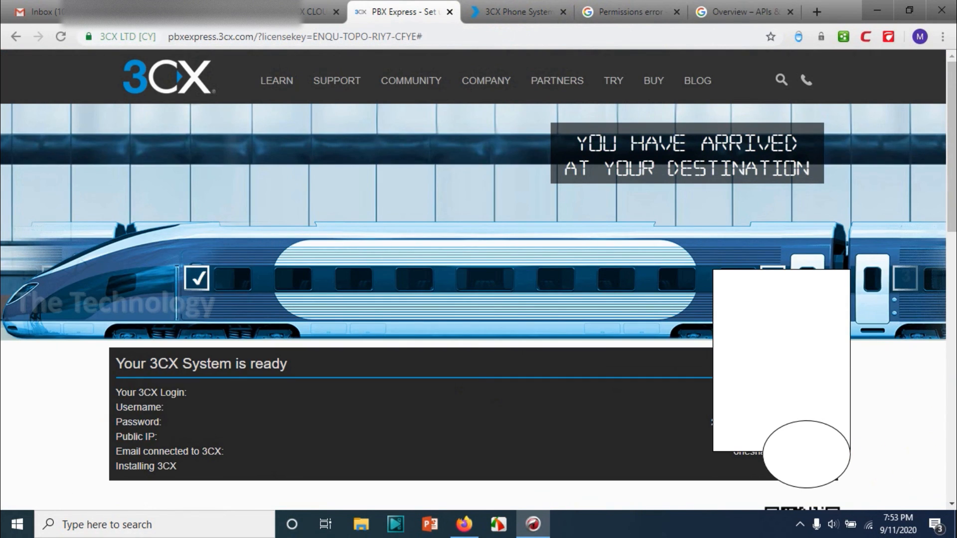
- Log in to the 3CX Management Console as admin with the copied account password
click(521, 11)
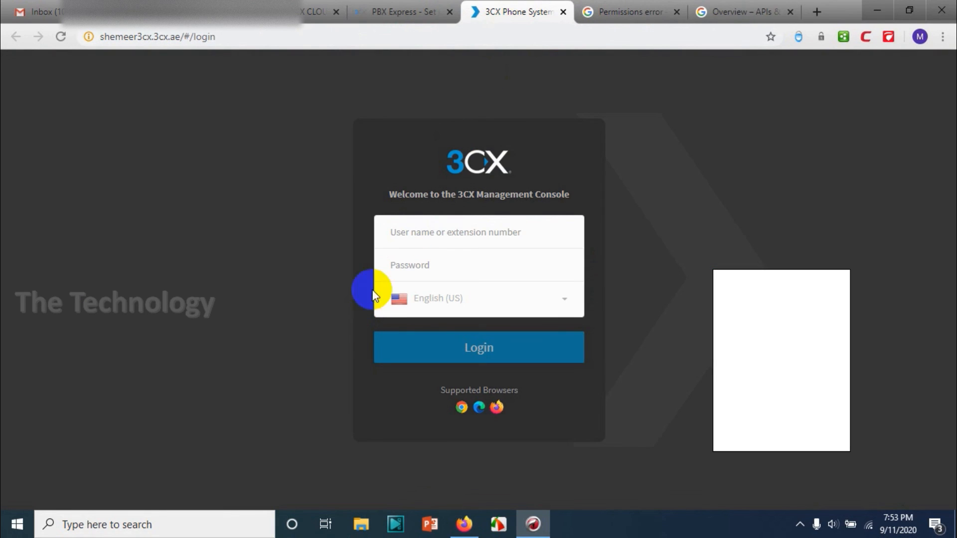
text(admin)
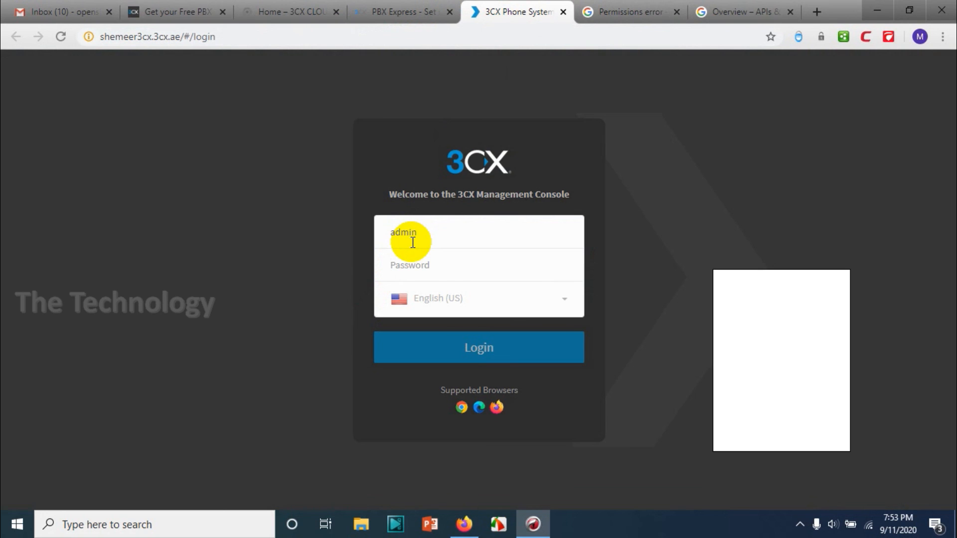
key(ctrl+v)
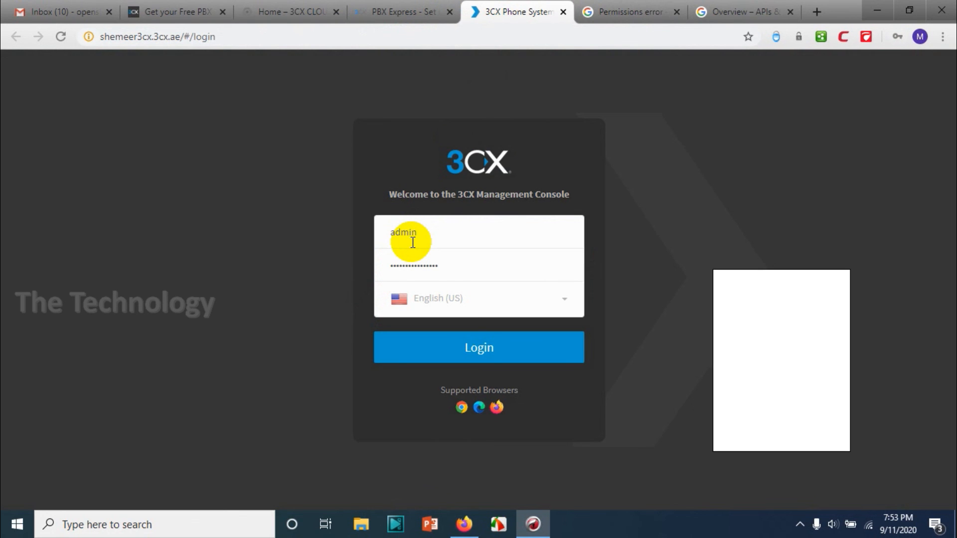
click(474, 351)
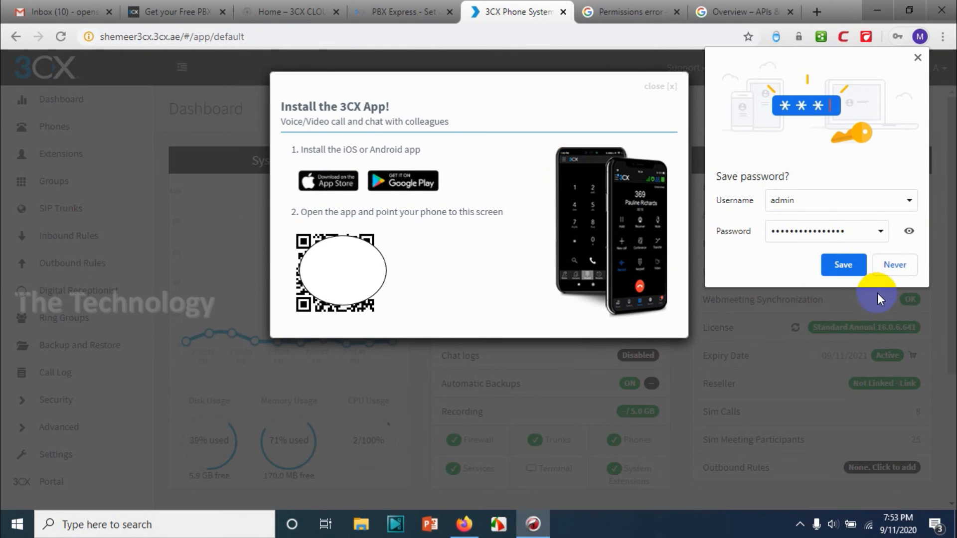
- Save the console login in the browser and dismiss the 3CX app installation window
click(848, 261)
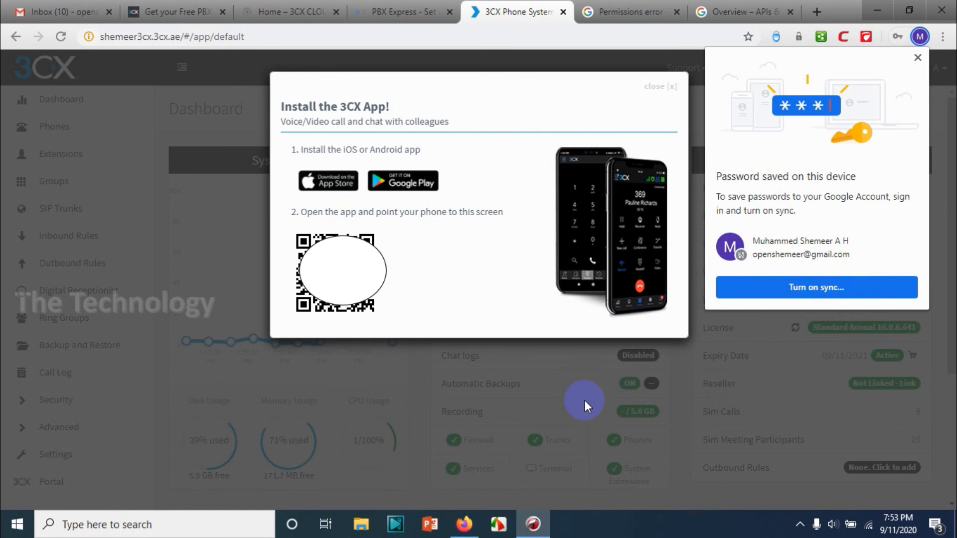
click(650, 88)
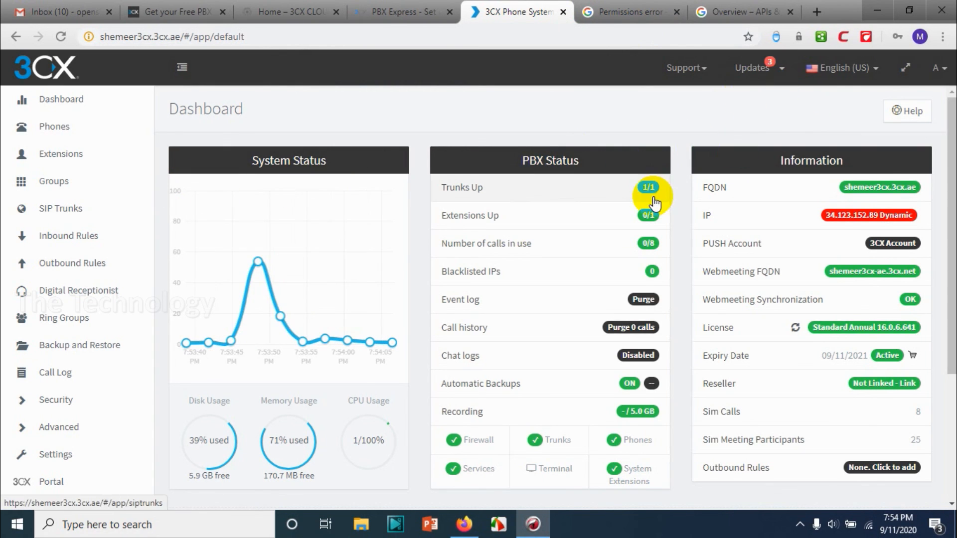
scroll(654, 203, down, 4)
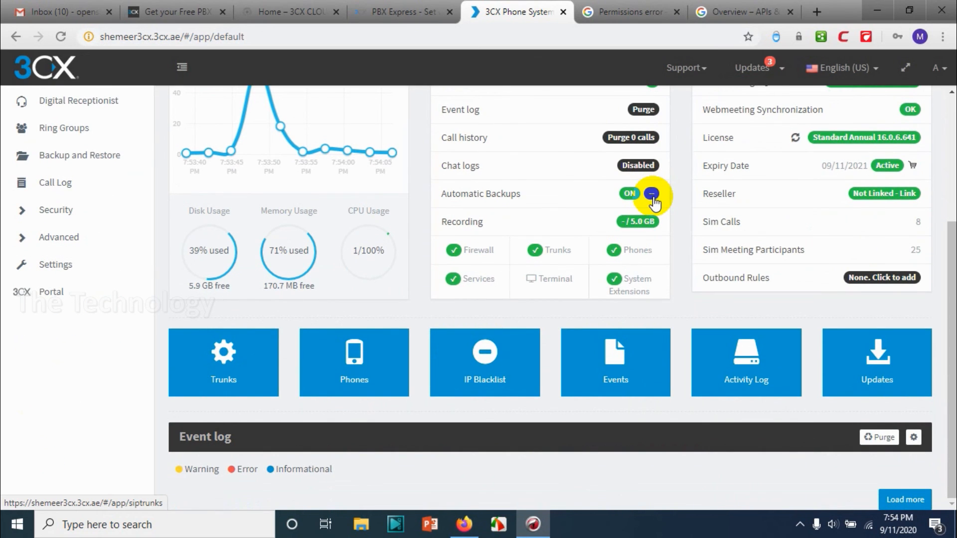
scroll(654, 203, up, 4)
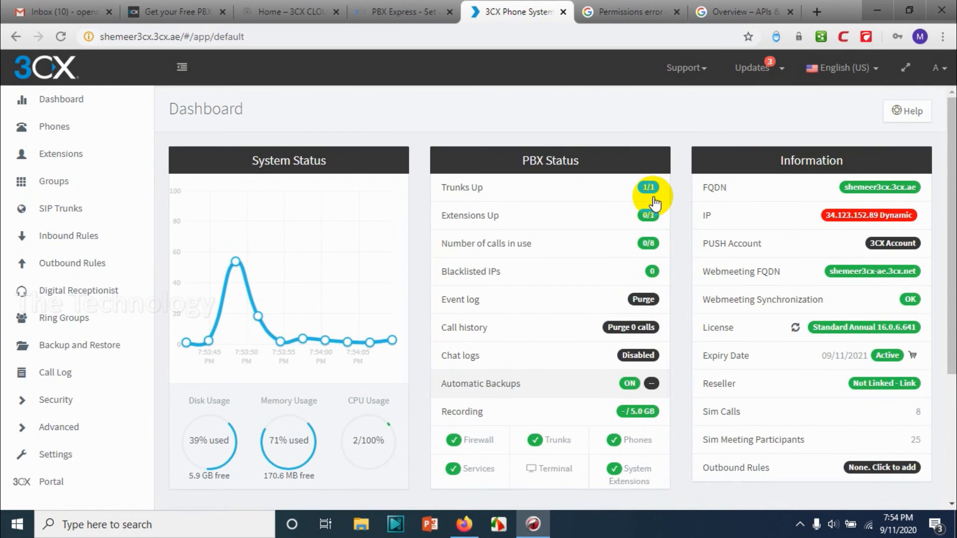